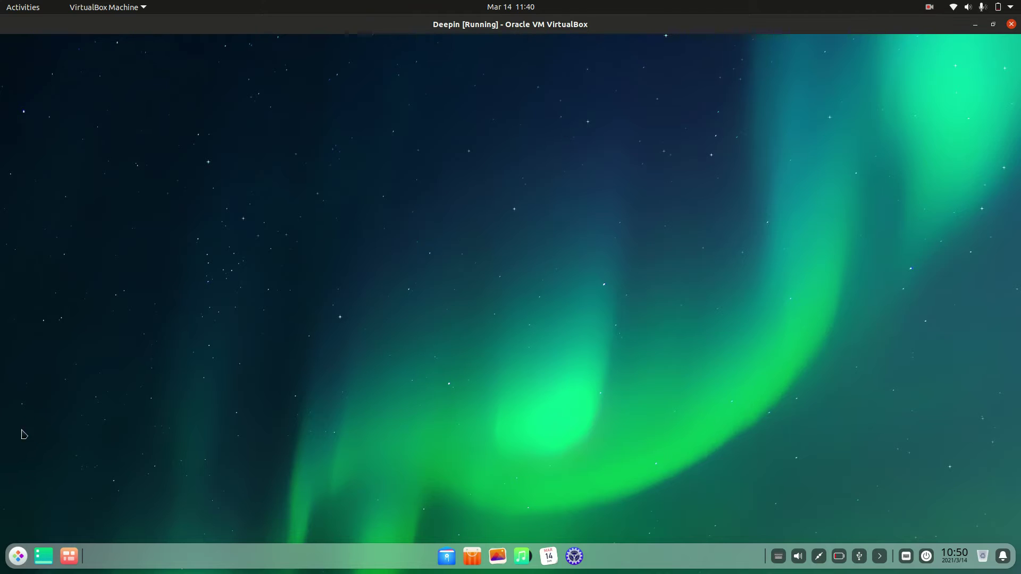
# Step: Open the Deepin application launcher from the dock
pyautogui.click(19, 556)
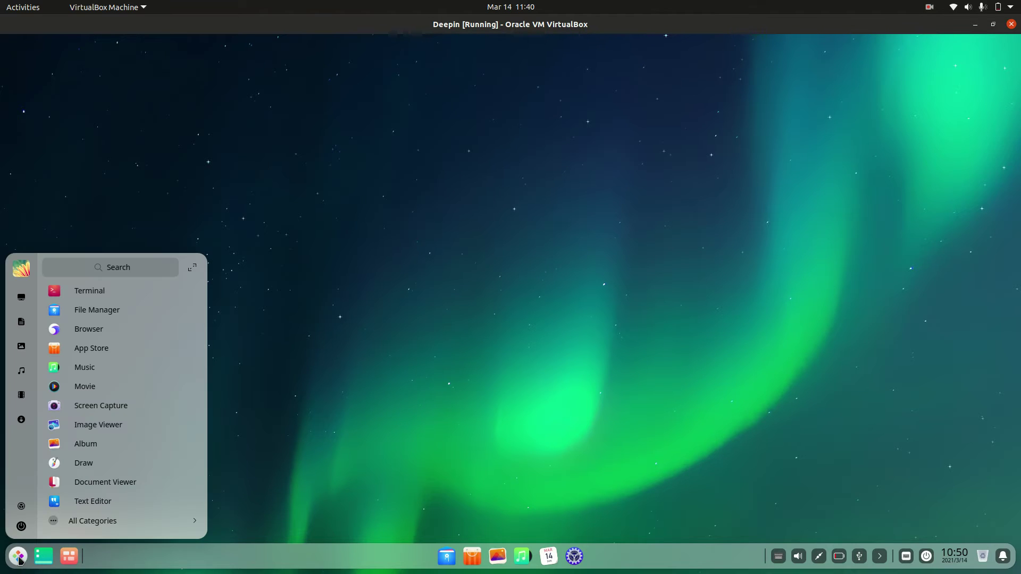
# Step: Search the launcher for 'terminal' and launch the Terminal app
pyautogui.click(94, 269)
pyautogui.write('terminal')
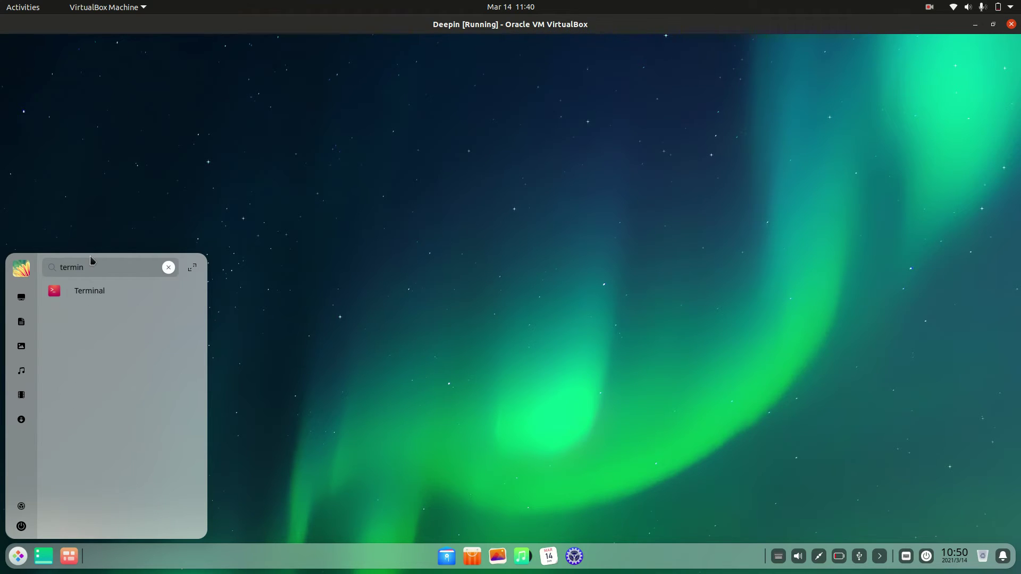
pyautogui.press('Return')
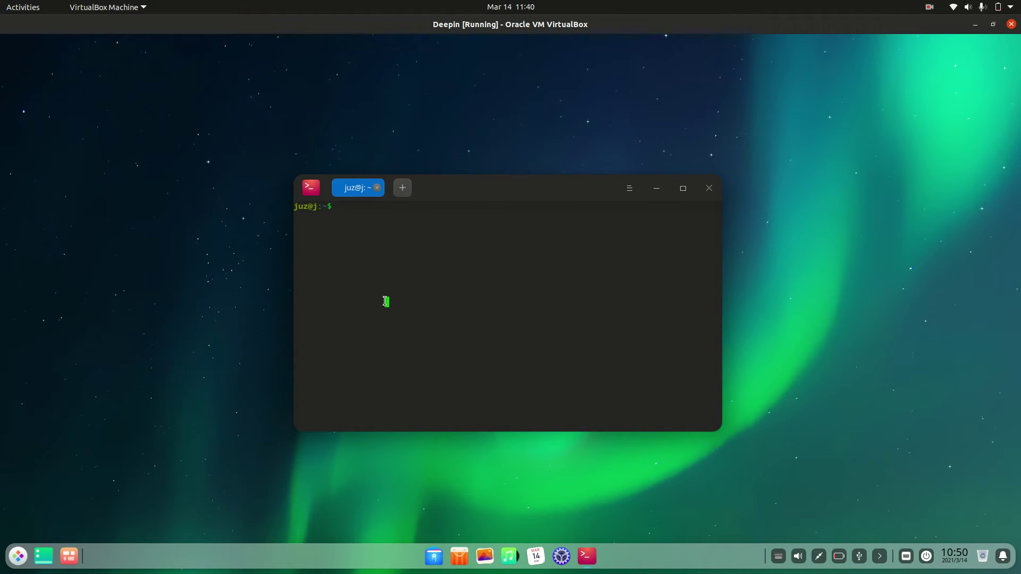
pyautogui.write('sudo apt ')
pyautogui.write('update; sudo apt u')
pyautogui.write('pgrade')
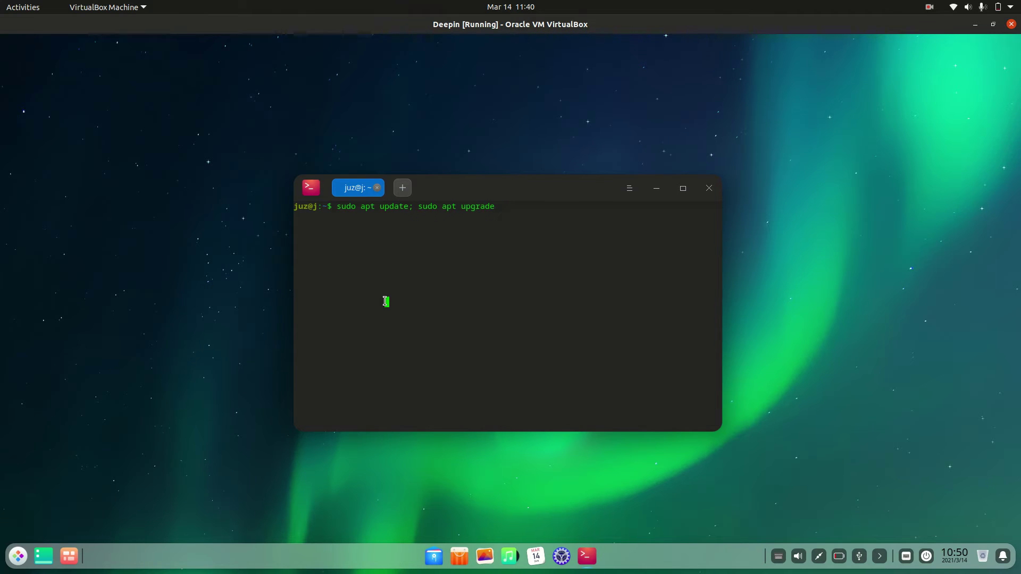
# Step: Run 'sudo apt update; sudo apt upgrade' with the sudo password
pyautogui.press('Return')
pyautogui.press('Return')
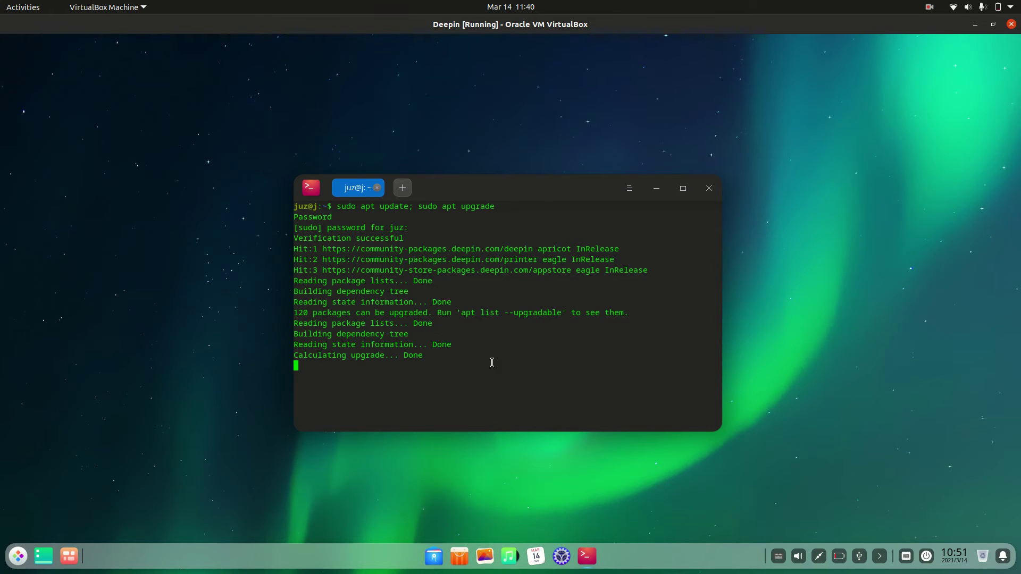
# Step: Move and enlarge the terminal window to show the 119-package upgrade summary
pyautogui.moveTo(533, 189); pyautogui.dragTo(514, 130)
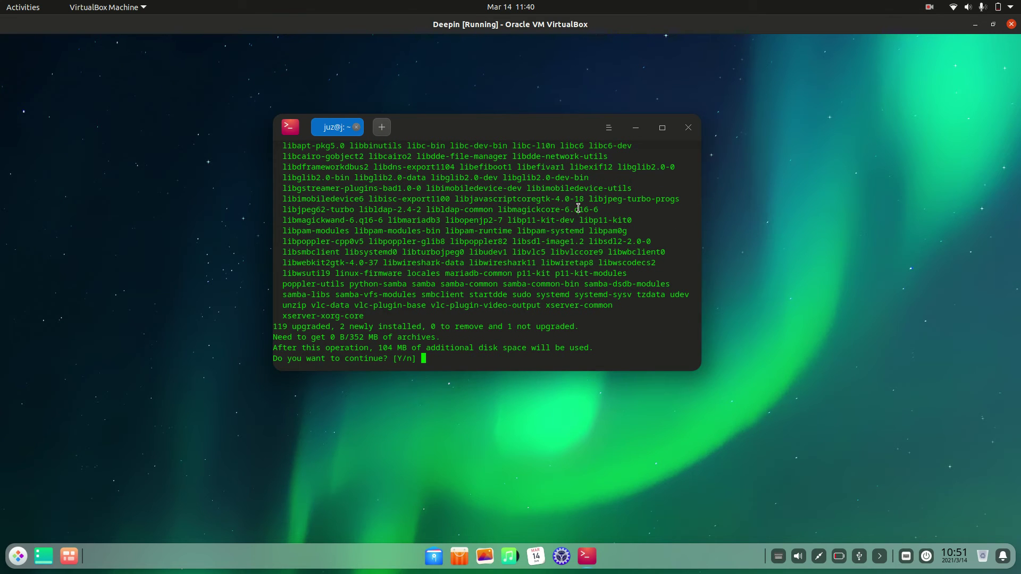
pyautogui.moveTo(515, 130); pyautogui.dragTo(578, 161)
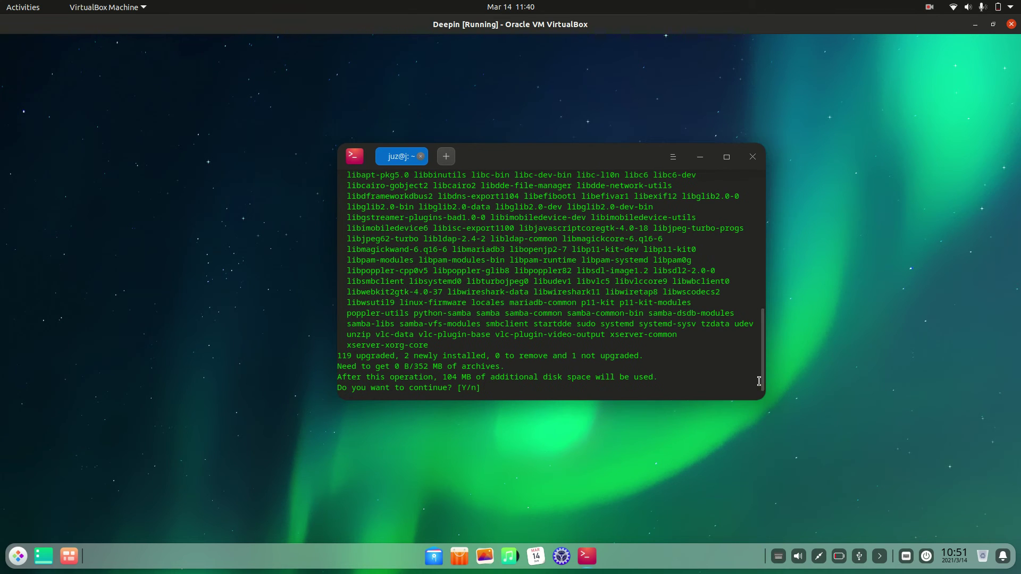
pyautogui.moveTo(784, 437); pyautogui.dragTo(822, 487)
pyautogui.moveTo(578, 159); pyautogui.dragTo(513, 128)
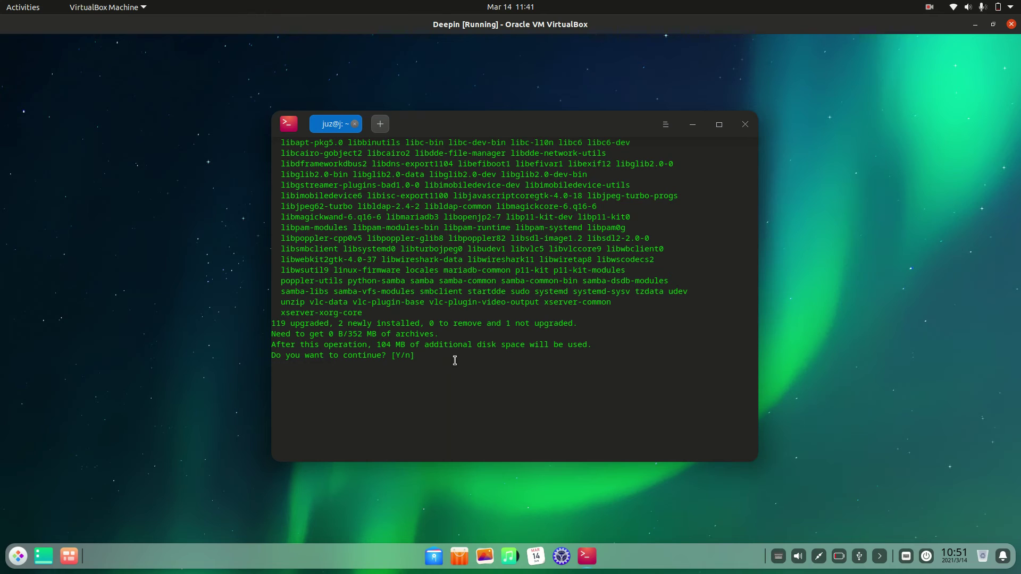
pyautogui.write('y')
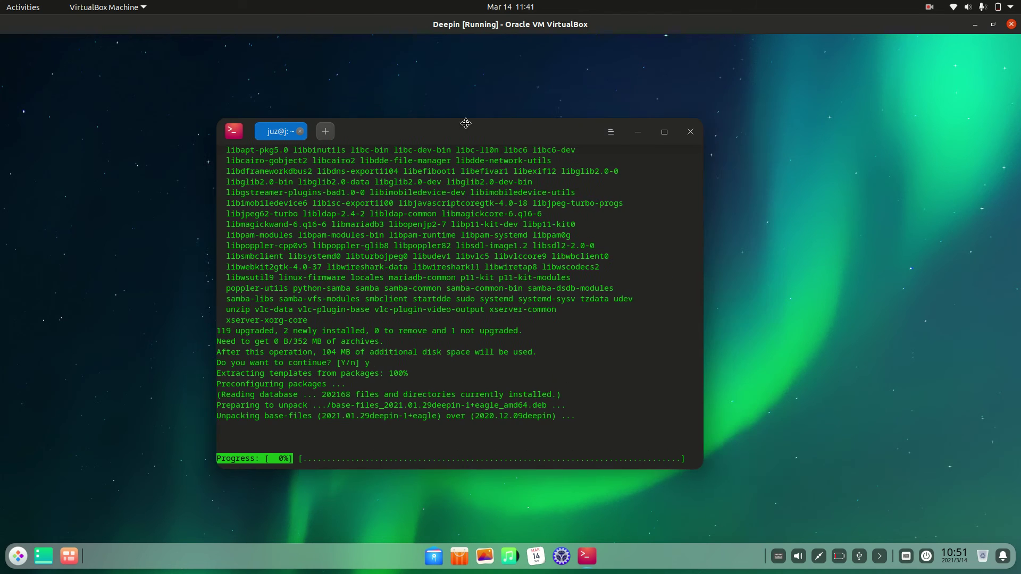
# Step: Confirm the upgrade with 'y' and nudge the terminal window slightly while base-files unpacks
pyautogui.moveTo(509, 125); pyautogui.dragTo(503, 119)
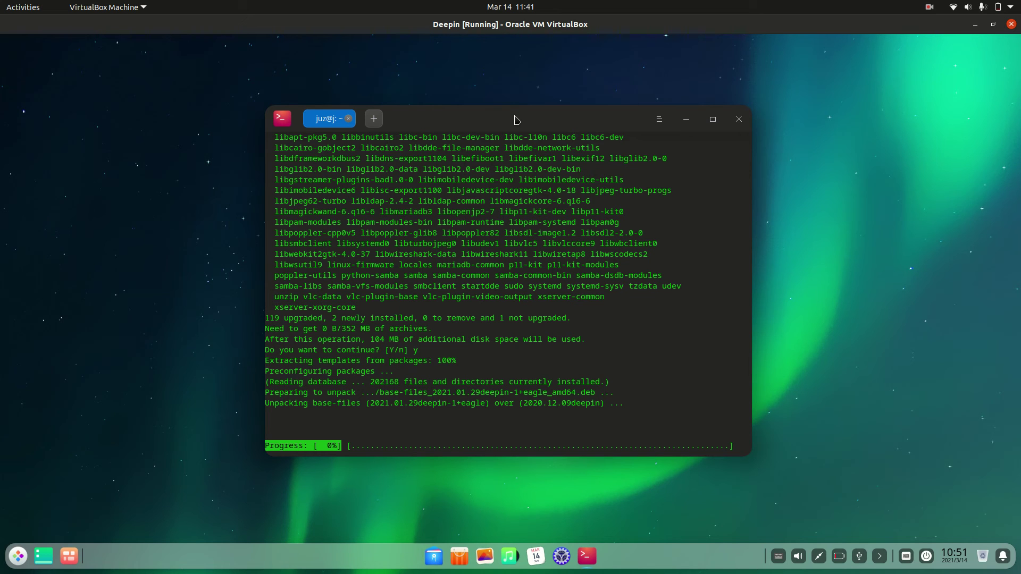
pyautogui.moveTo(516, 120); pyautogui.dragTo(517, 126)
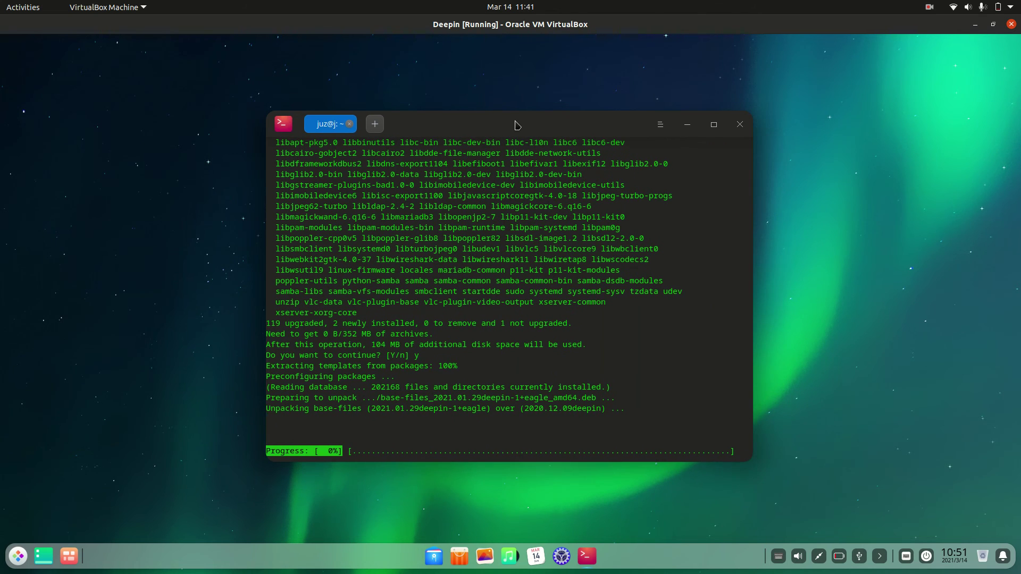